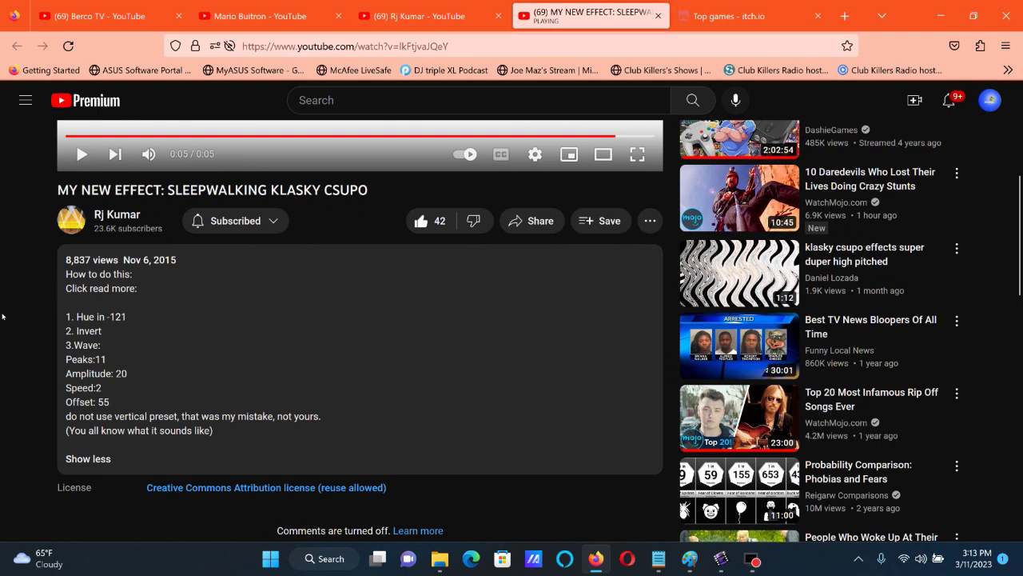
Review the effect recipe in the video description, including the note against using the vertical preset
left_click_drag(64, 416, 217, 433)
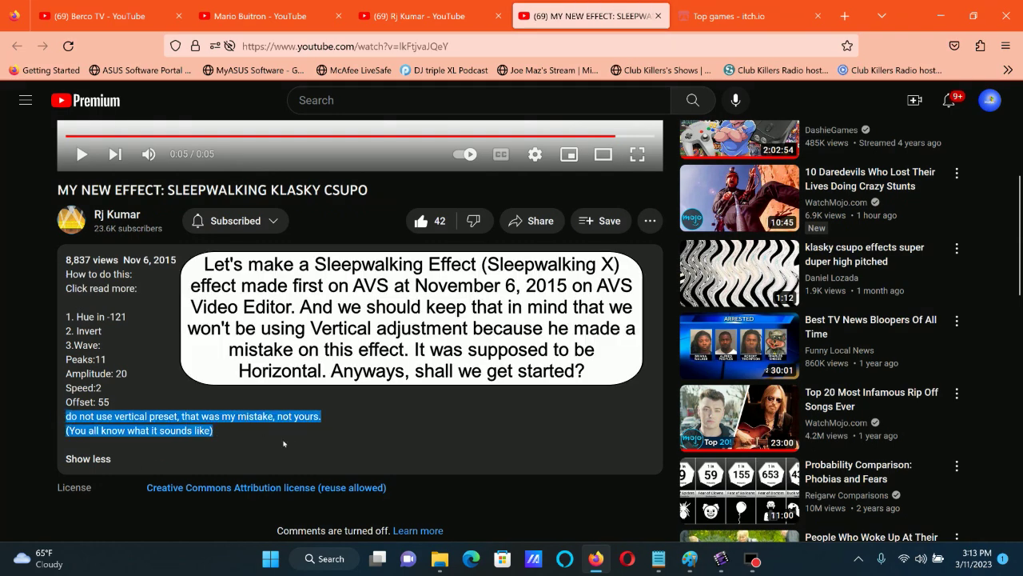
left_click(18, 419)
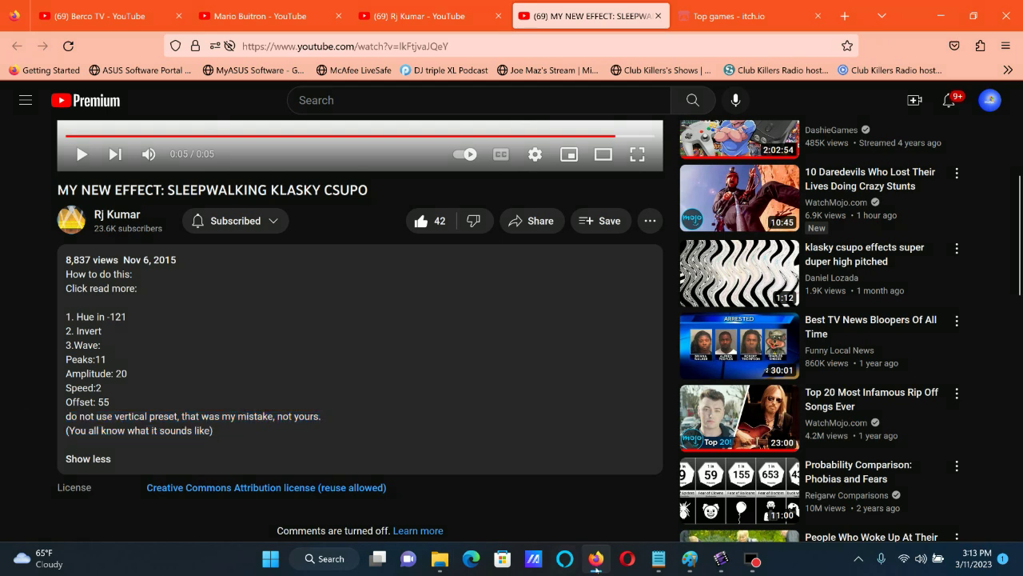
Switch to AVS Video Editor and apply color correction with Hue at -121 to the Klasky Csupo clip on the main video track
left_click(721, 559)
right_click(151, 422)
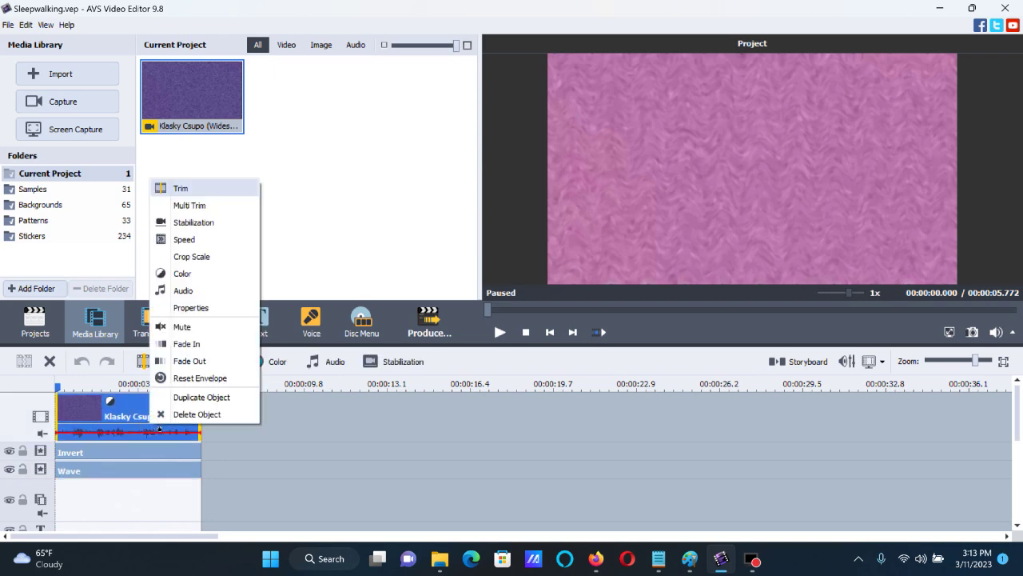
left_click(184, 275)
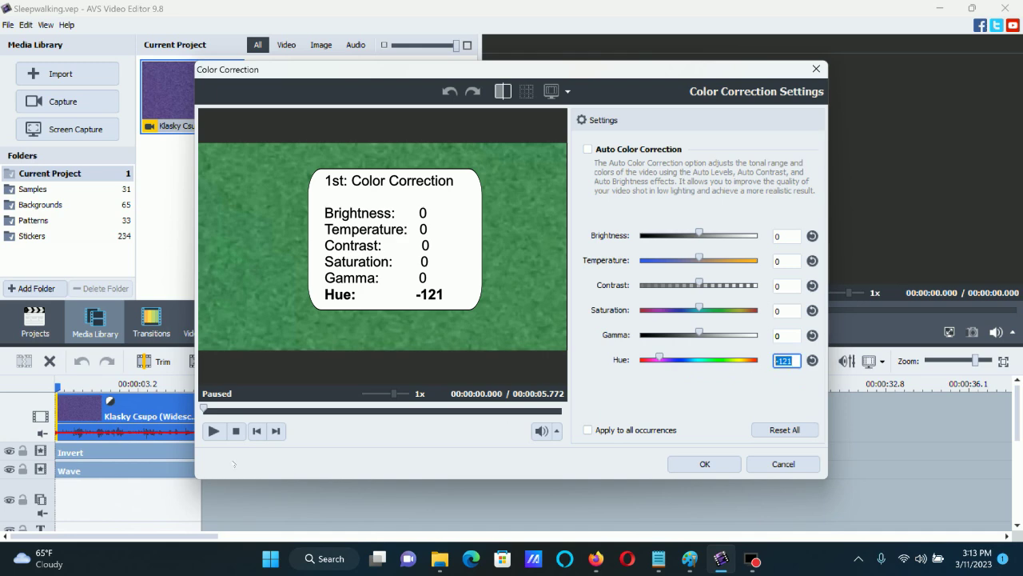
left_click(705, 464)
Confirm the Invert effect on the timeline with its mask set to None, and open the Wave effect's settings
left_click(141, 461)
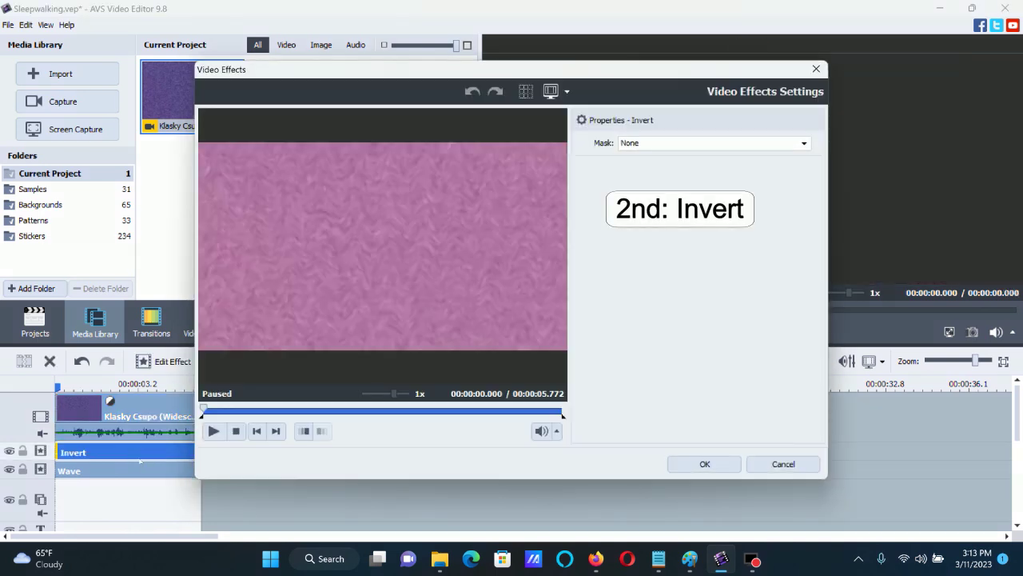
left_click(701, 467)
left_click(107, 476)
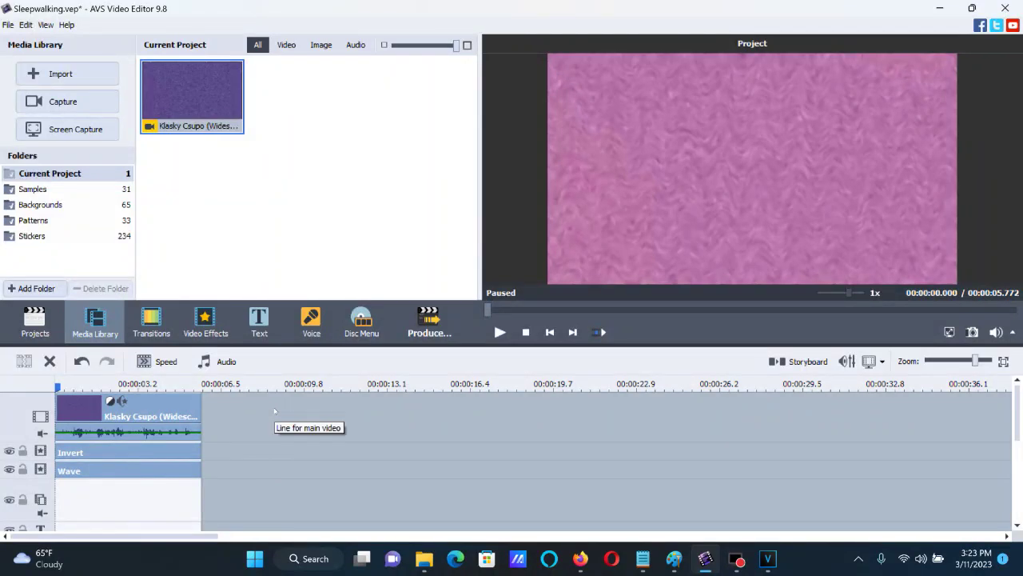
Apply Pitch Shift at a rate of 159 to the audio of the main video clip
right_click(141, 409)
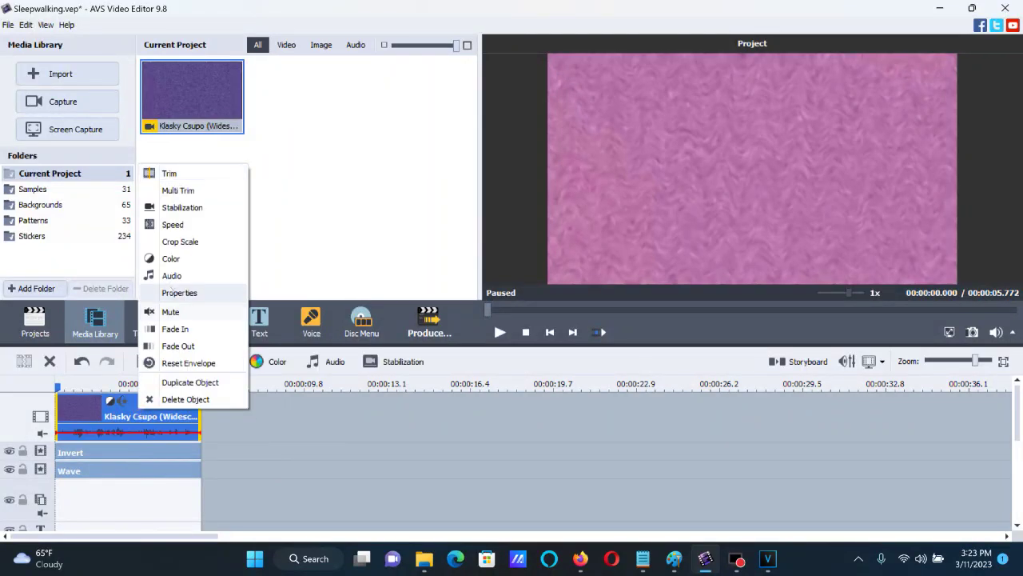
left_click(172, 280)
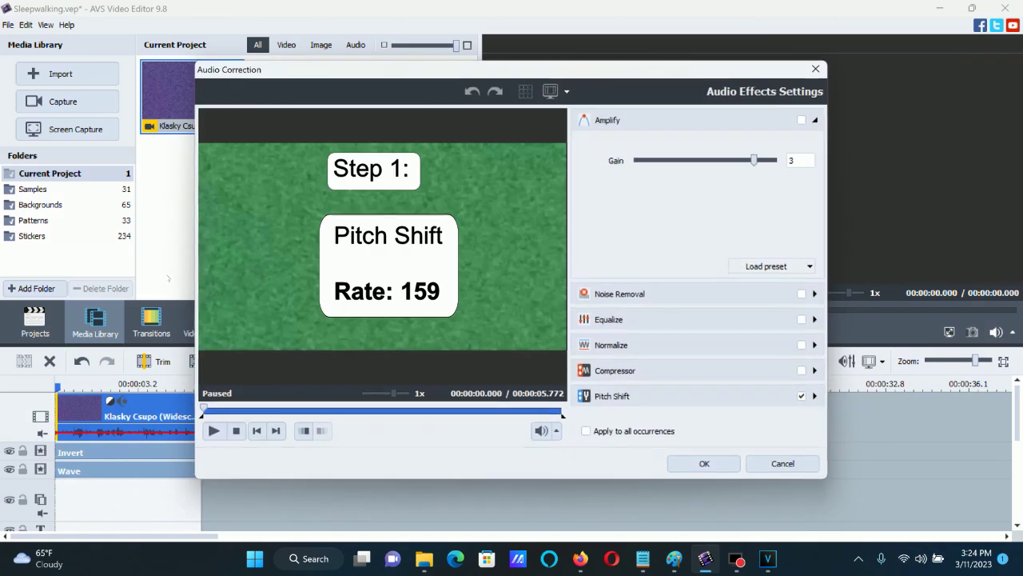
left_click(648, 393)
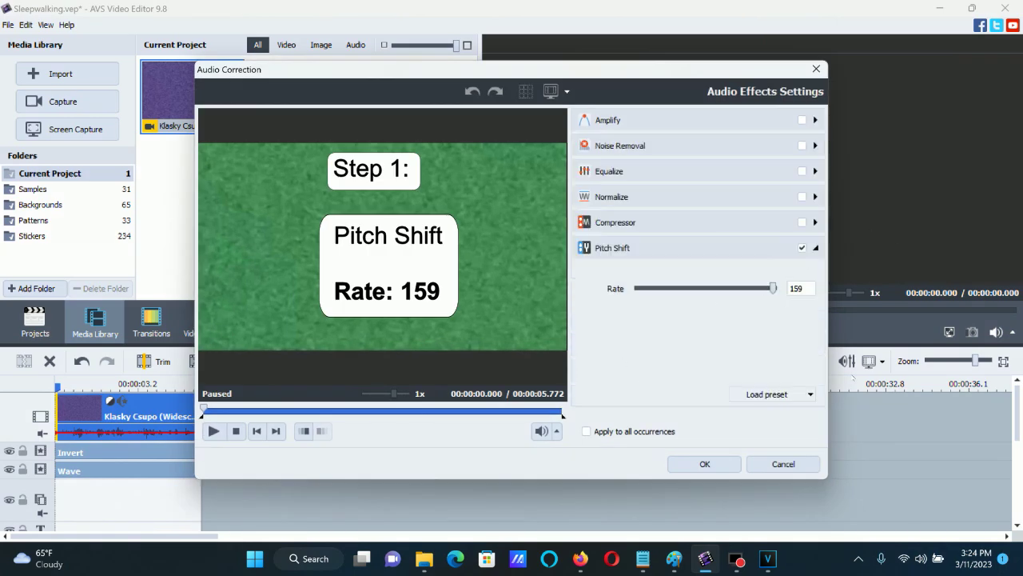
left_click(700, 463)
Apply Pitch Shift at a rate of 135 to the Klasky Csupo clip on the audio mix track
left_click_drag(1017, 422, 1017, 491)
right_click(169, 488)
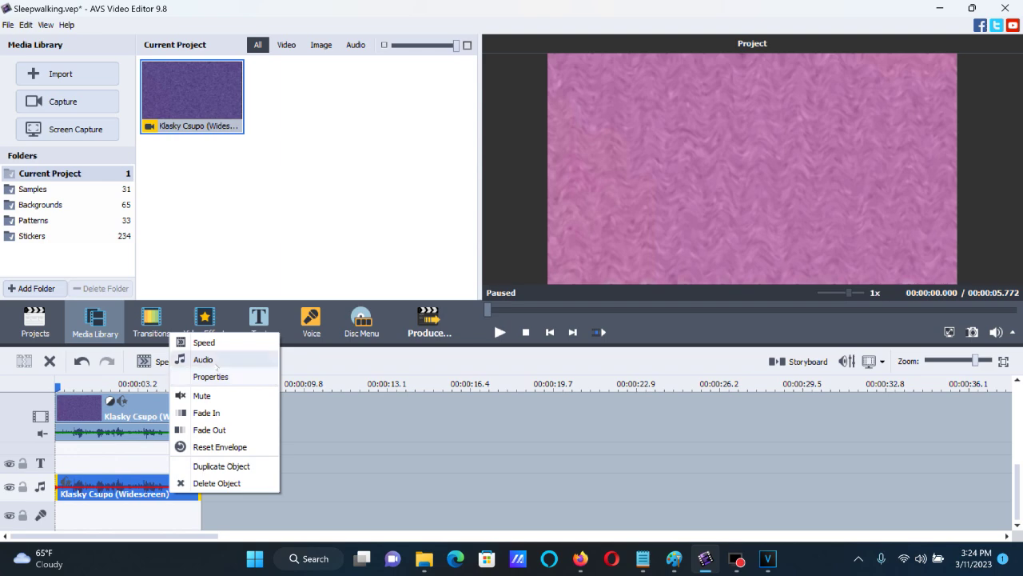
left_click(214, 361)
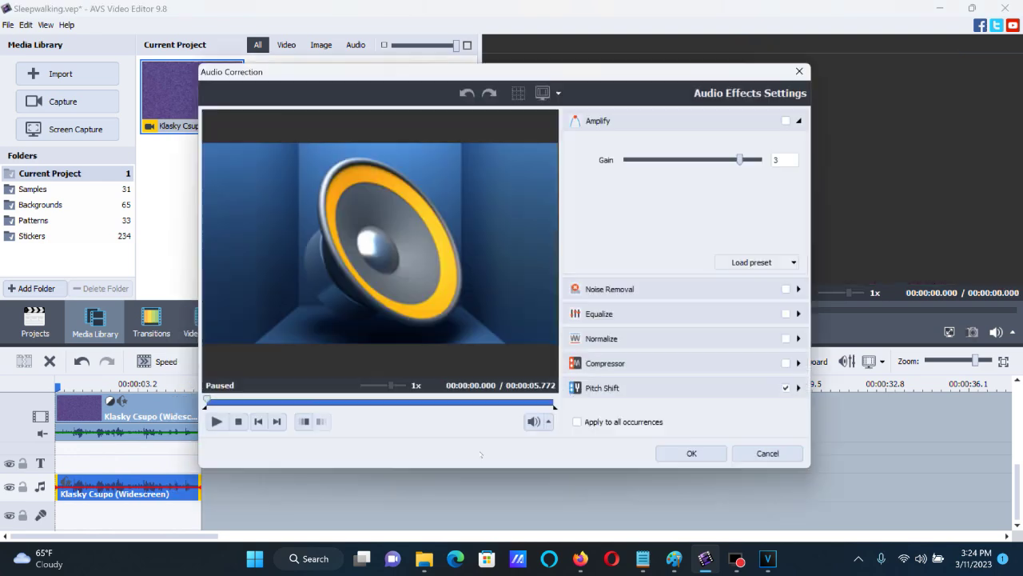
left_click(690, 389)
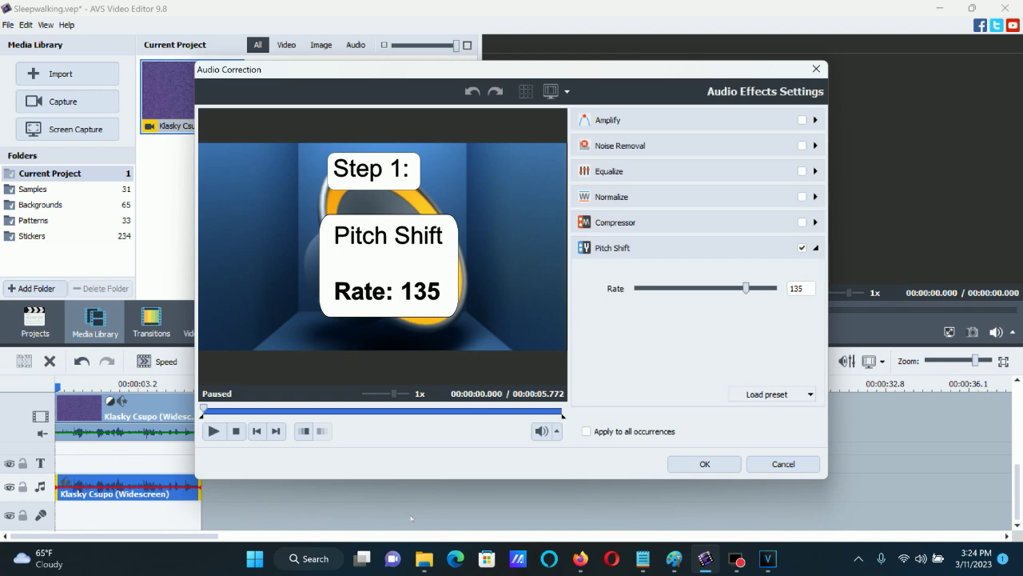
left_click(709, 468)
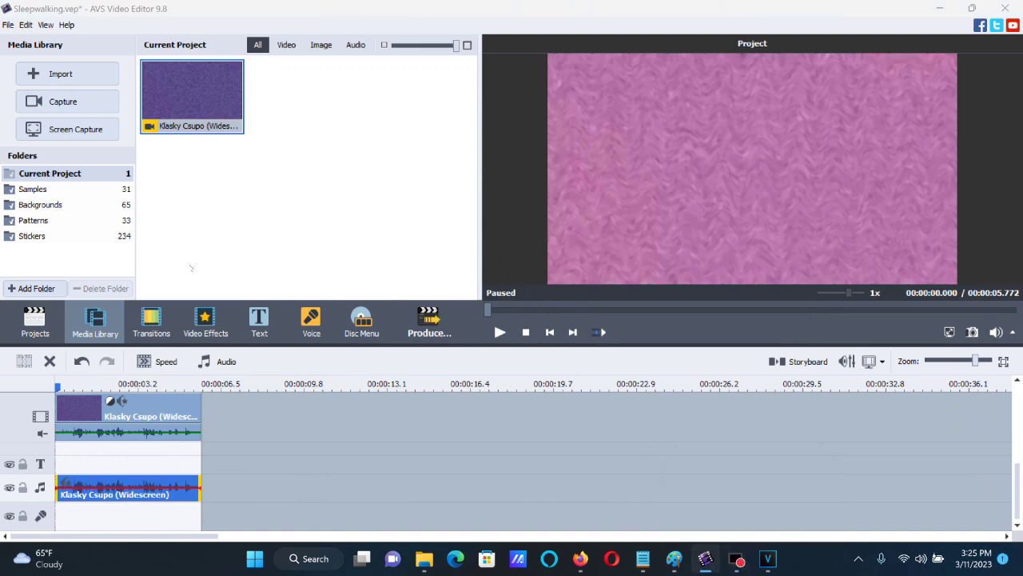
Render the project as a video file named Klasky Csupo Sleepwalking Effect Part 1
left_click(432, 324)
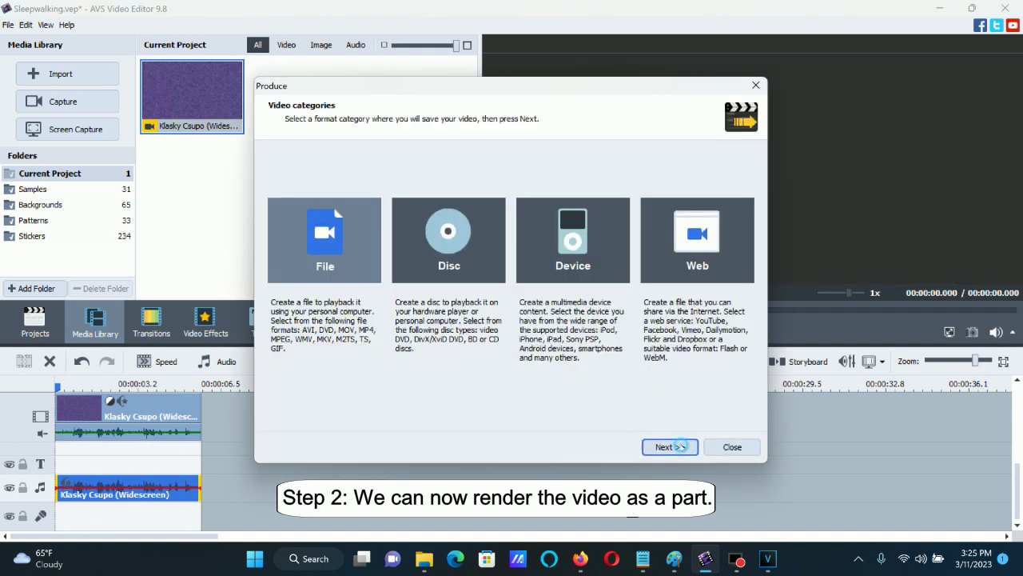
left_click(676, 447)
left_click(677, 447)
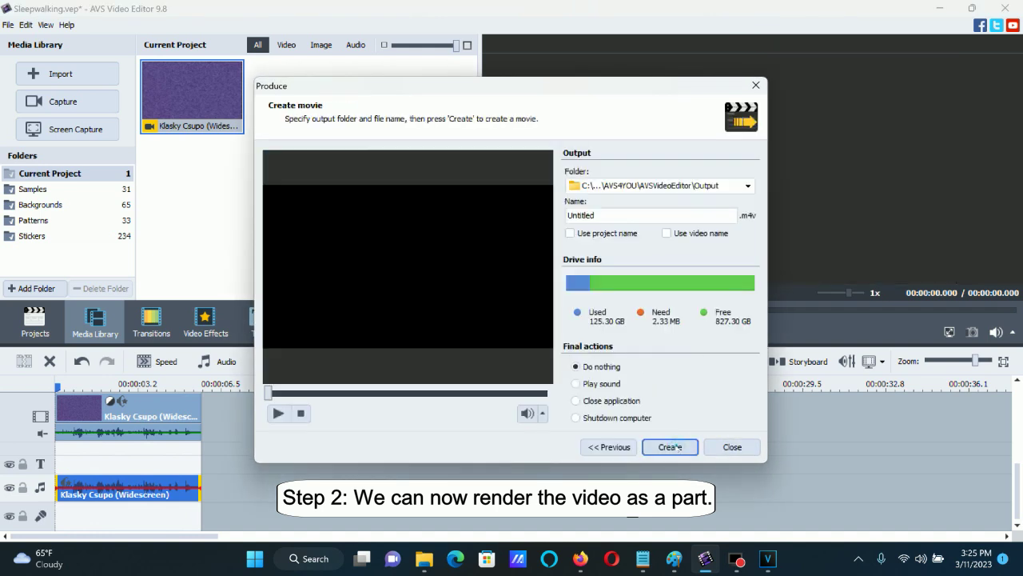
double_click(615, 214)
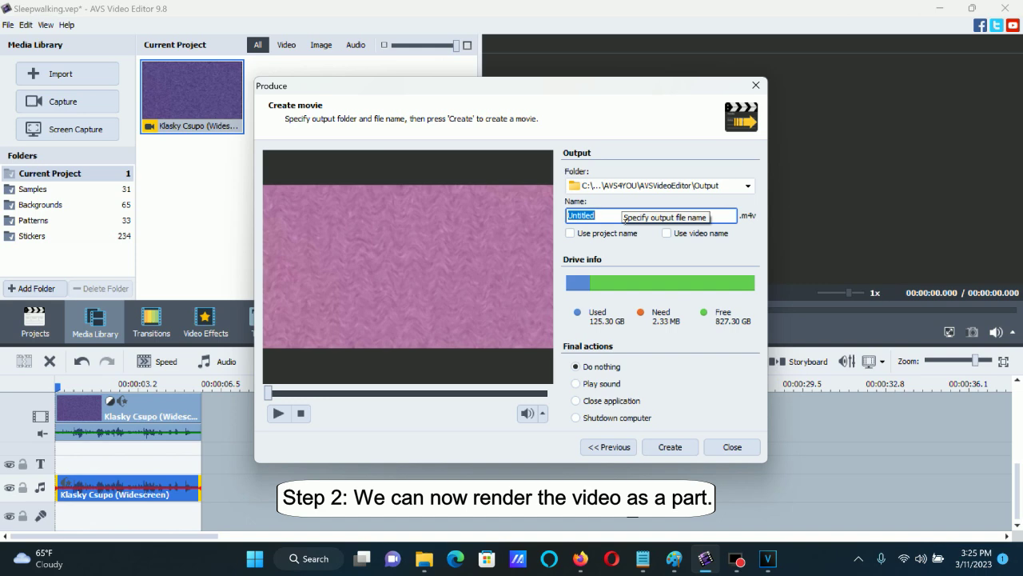
type("Klasky Csupo Sleepwalking Effect Pa")
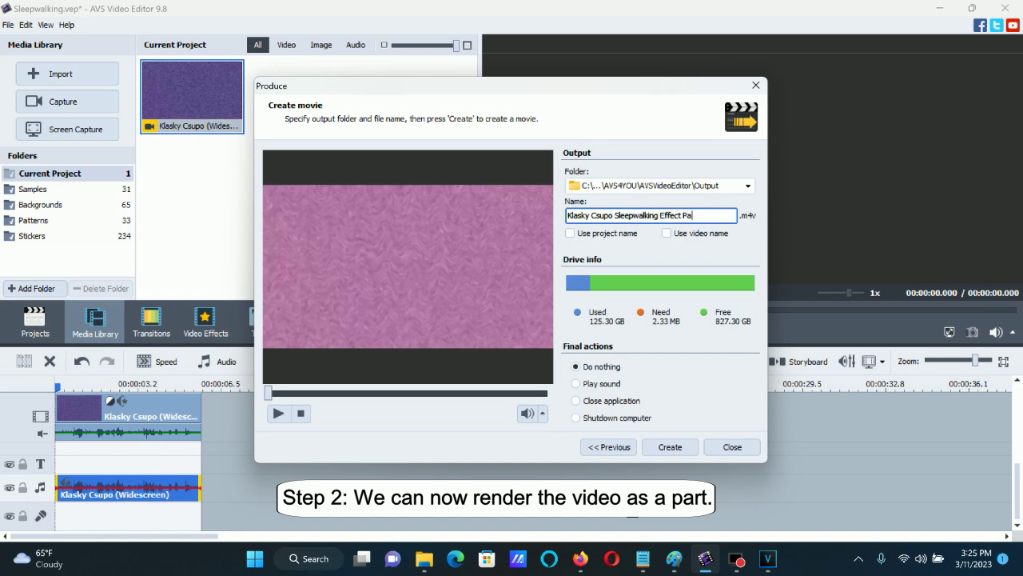
type("rt 12")
key("BackSpace")
left_click(679, 449)
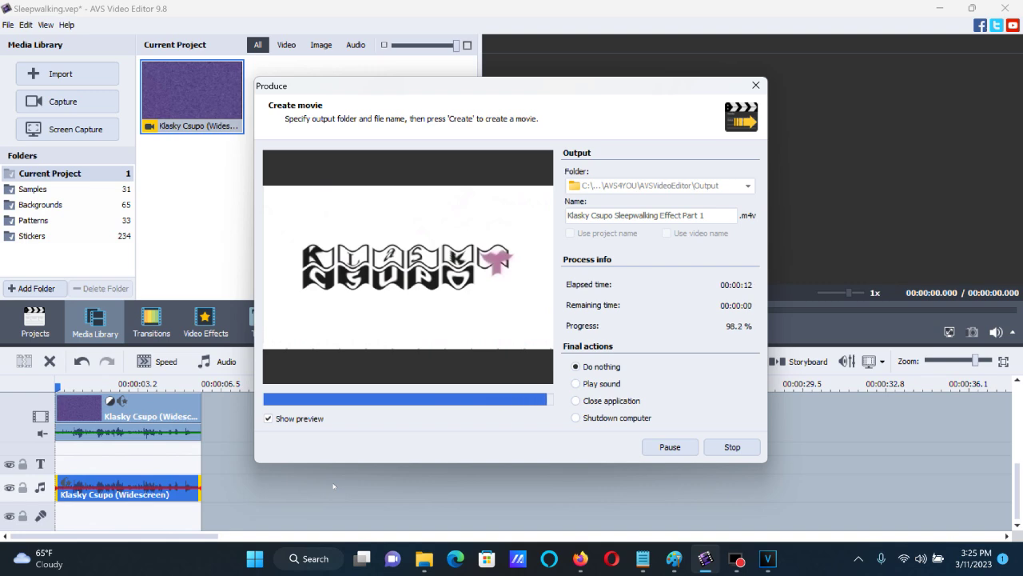
Import the rendered Part 1 video from the output folder into the project and remove its clip from the main video track
left_click(524, 302)
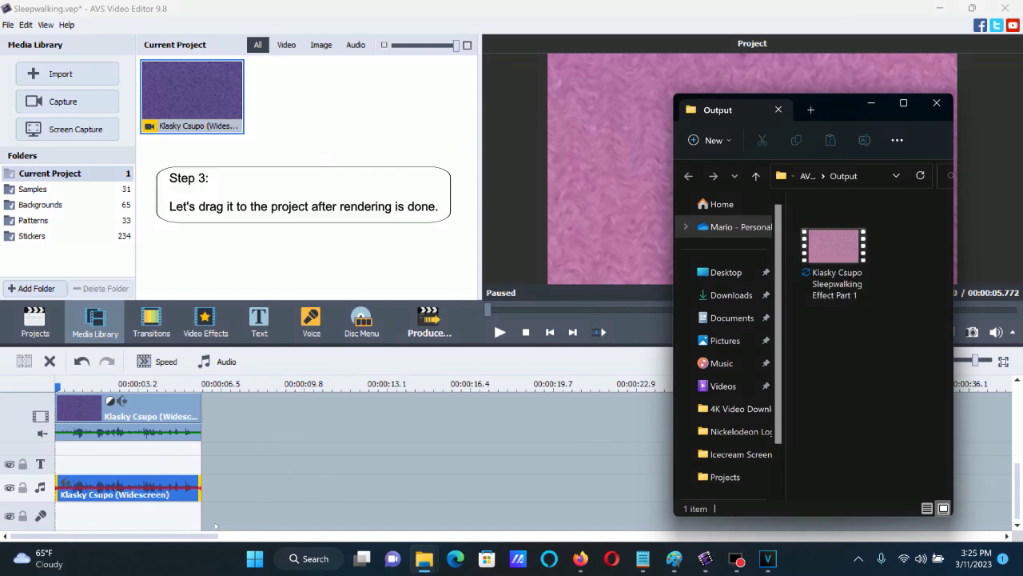
left_click_drag(834, 247, 133, 493)
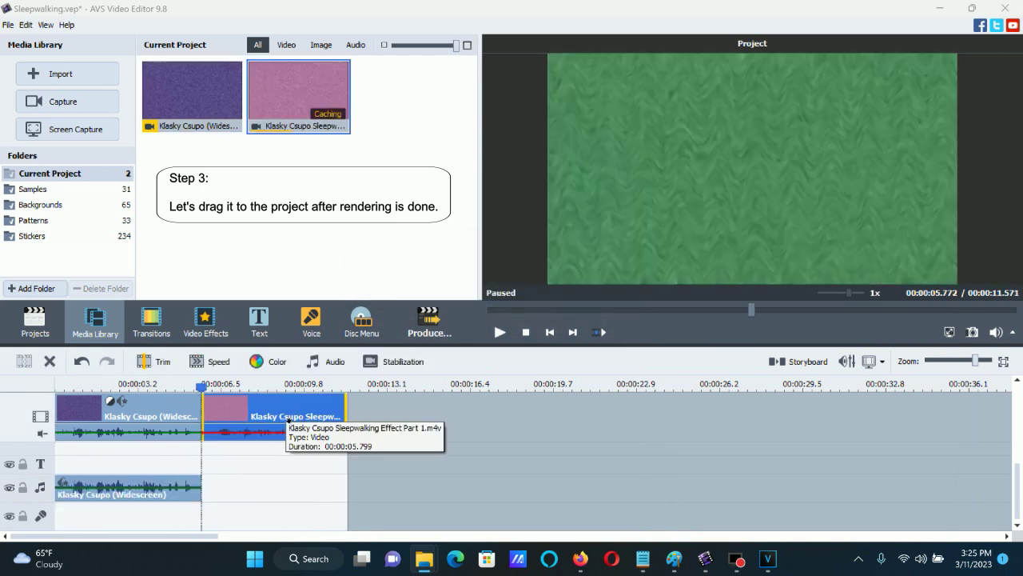
key("Delete")
Delete the used clip from the audio mix track and mute the main video clip
left_click(116, 486)
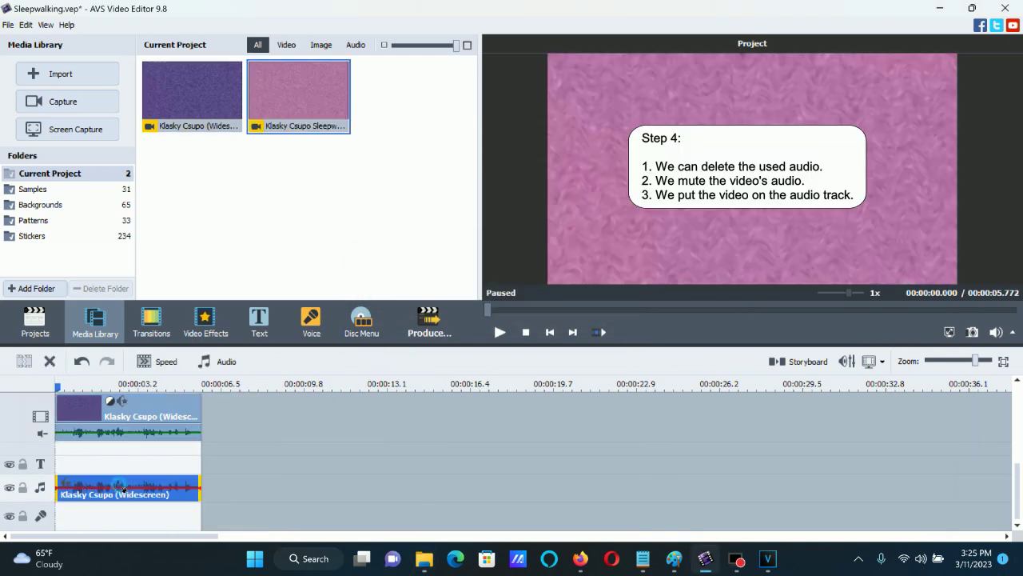
key("Delete")
right_click(121, 409)
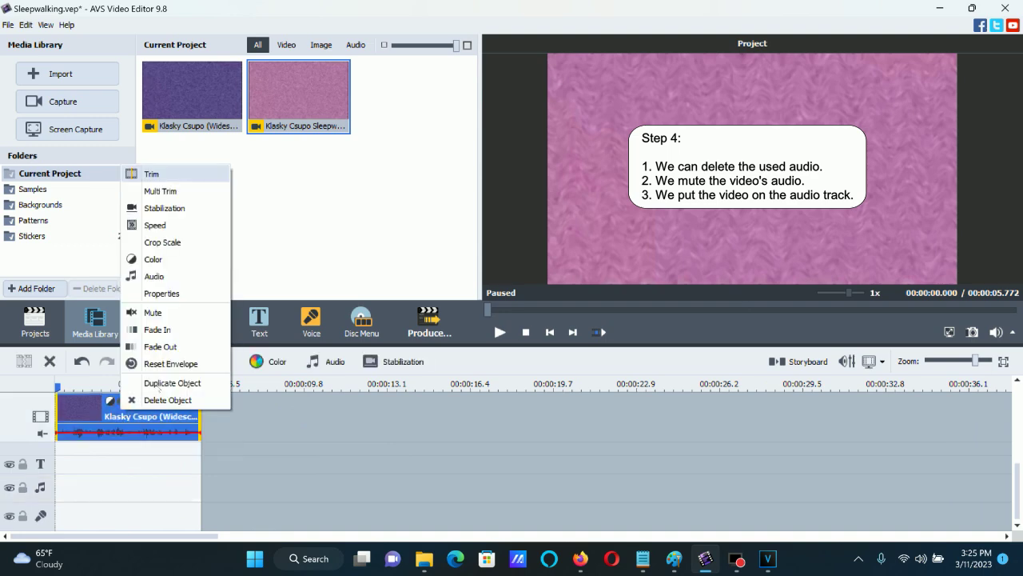
left_click(153, 313)
left_click(69, 485)
Add the Klasky Csupo Sleepwalking Effect Part 1 video from the media library to the audio mix track
left_click(297, 108)
right_click(297, 107)
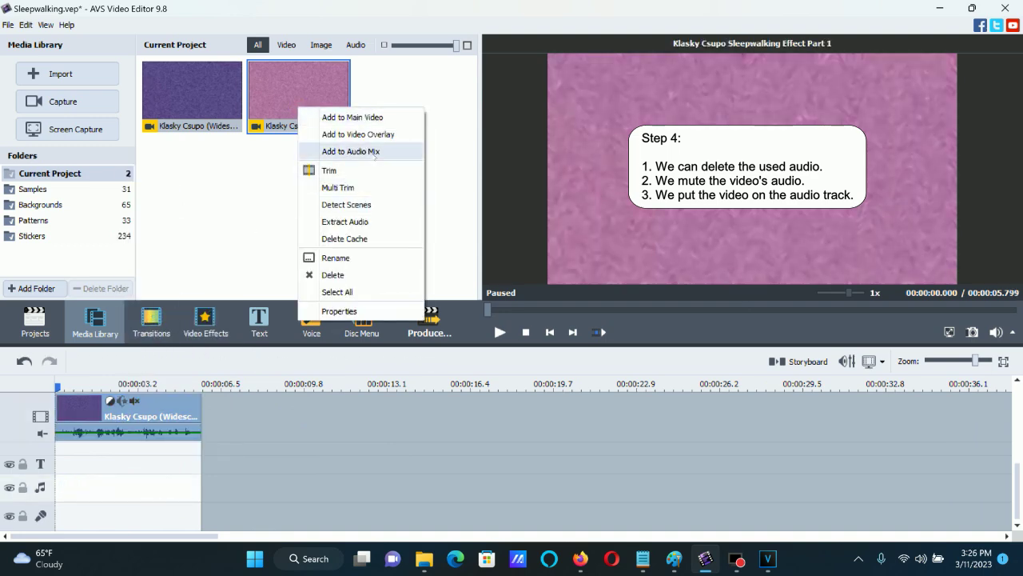
left_click(368, 151)
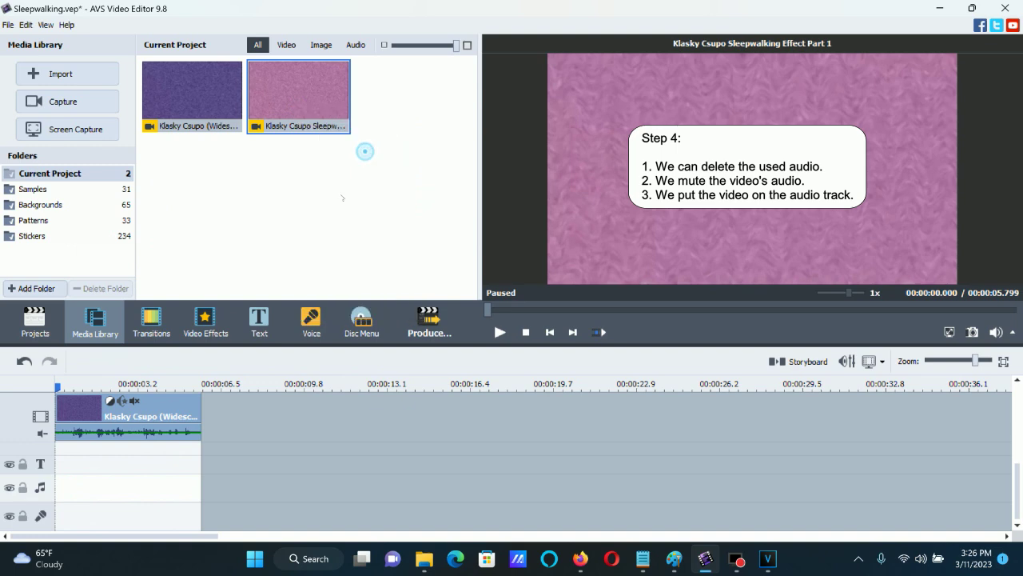
left_click(120, 418)
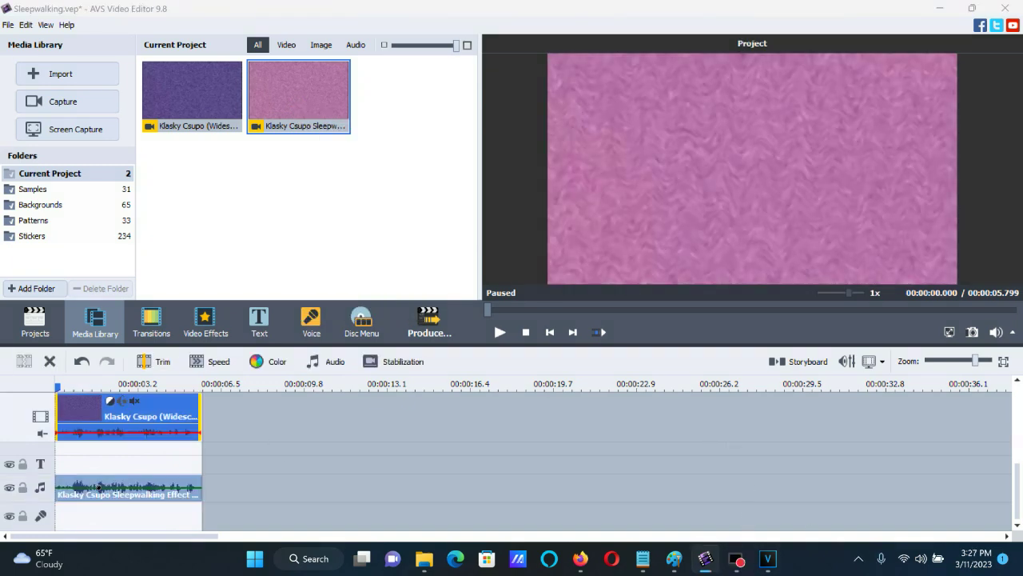
Apply Pitch Shift at a rate of 127 to the Part 1 clip on the audio mix track
left_click(98, 485)
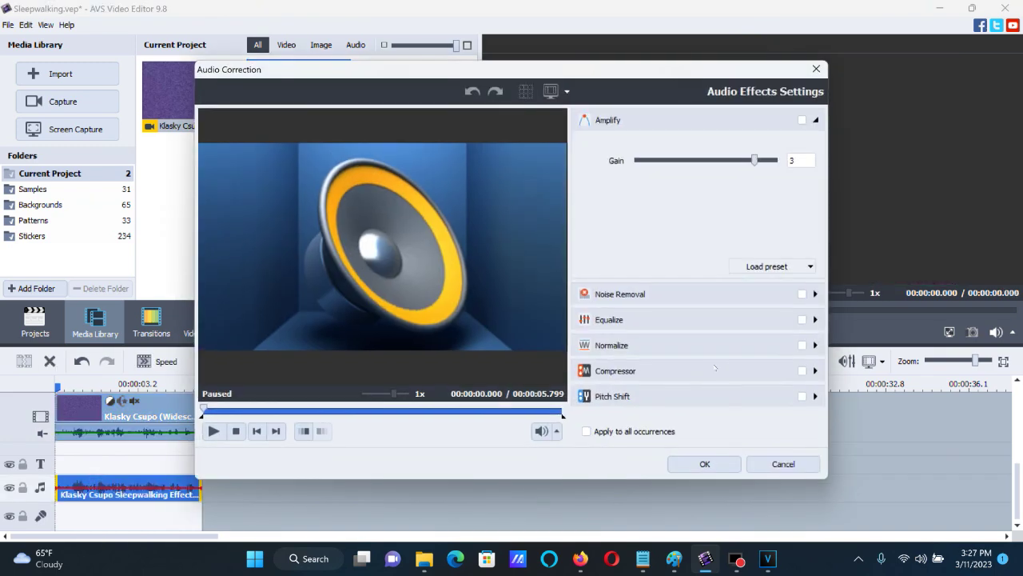
left_click(613, 248)
left_click_drag(685, 288, 738, 291)
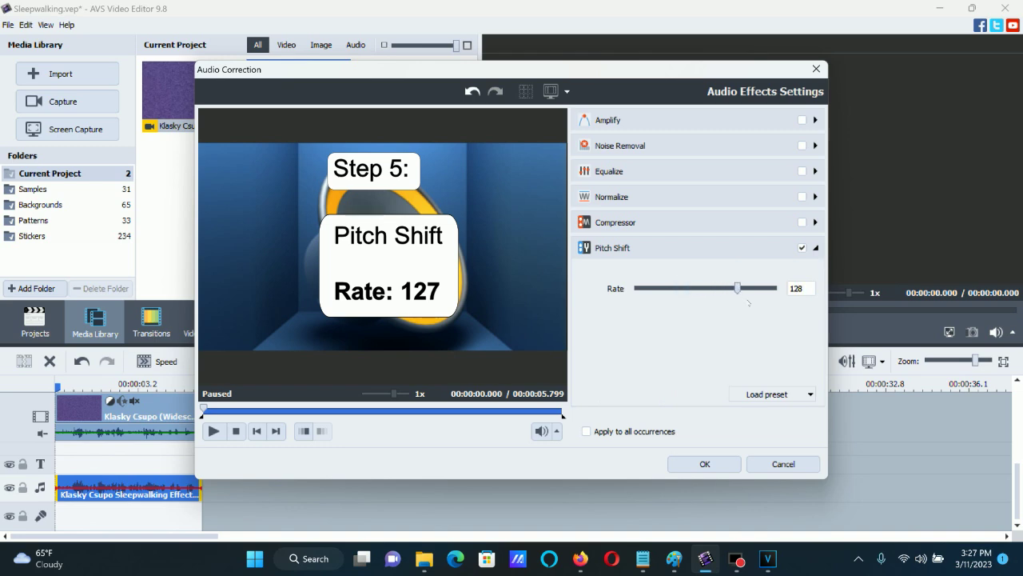
left_click_drag(740, 288, 737, 288)
left_click(704, 464)
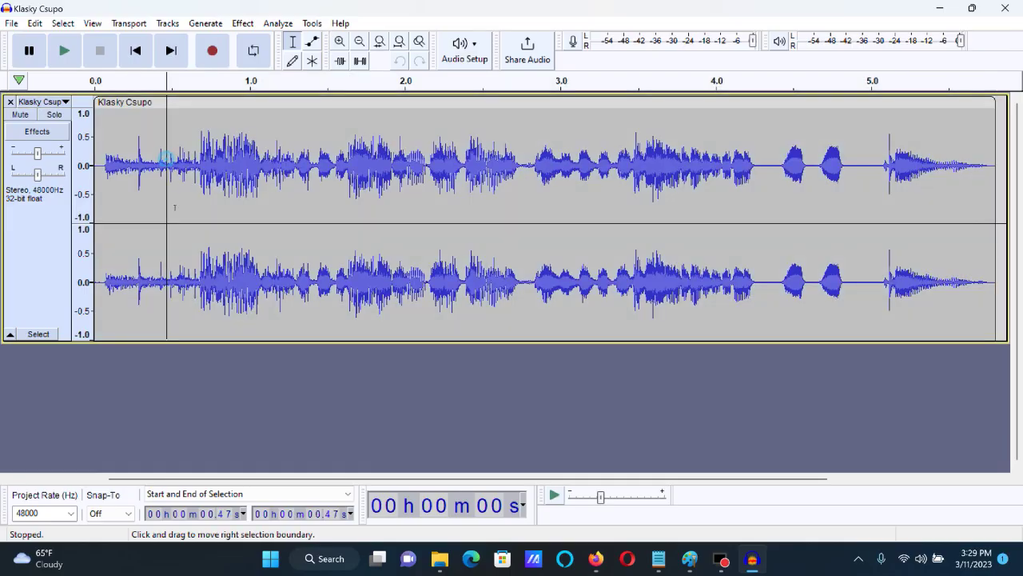
In Audacity, select the whole Klasky Csupo clip and duplicate it onto a second track
double_click(137, 165)
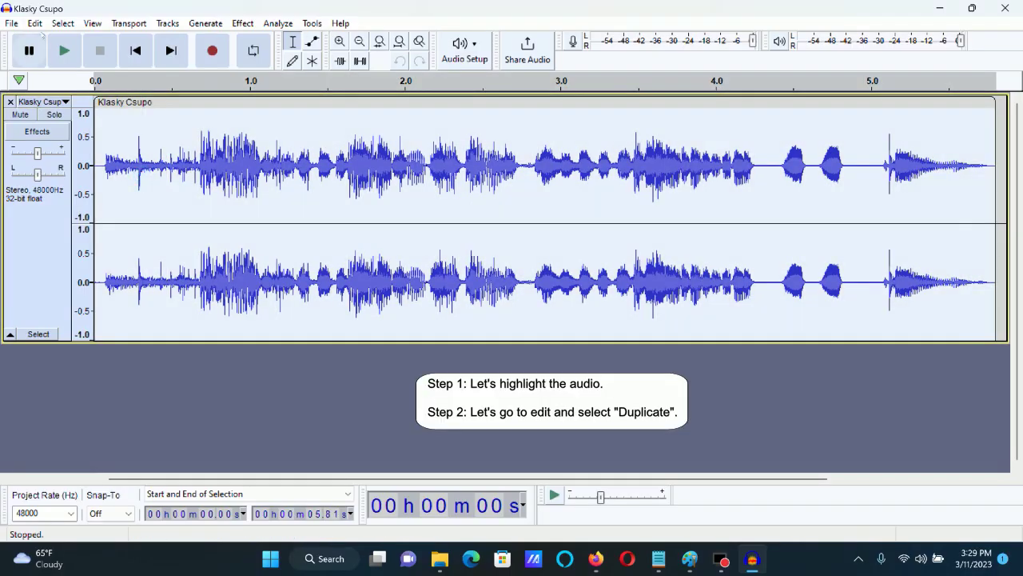
left_click(32, 23)
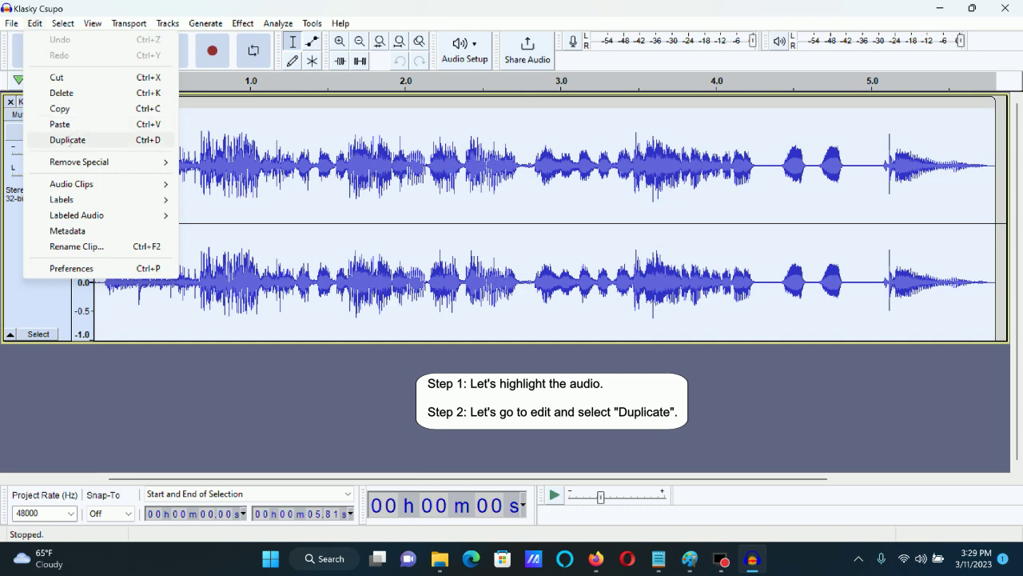
left_click(67, 140)
Change the pitch of the first Klasky Csupo track by -12 semitones
left_click(248, 233)
double_click(296, 202)
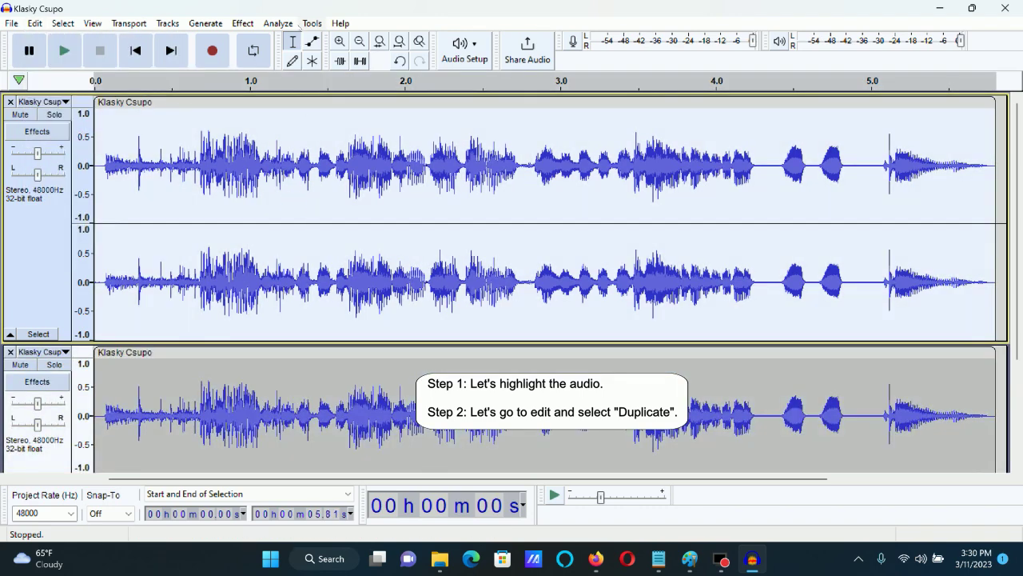
left_click(243, 24)
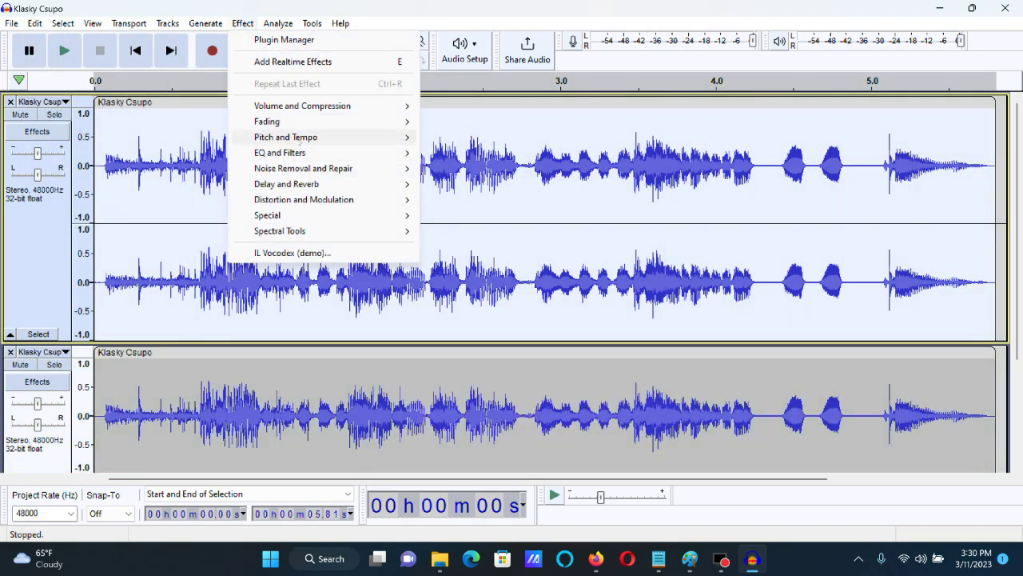
mouse_move(368, 137)
left_click(472, 136)
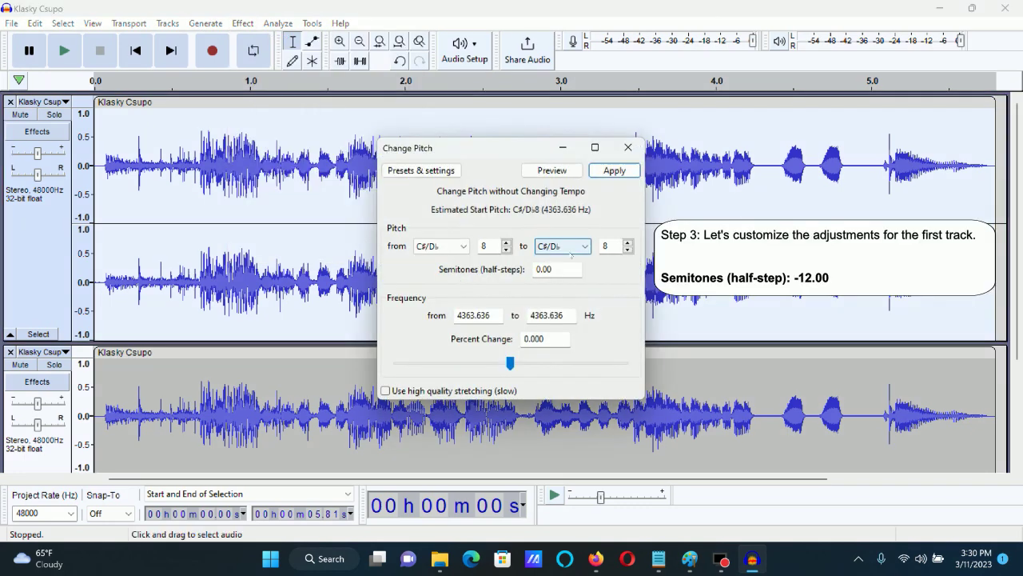
double_click(534, 270)
type("-12")
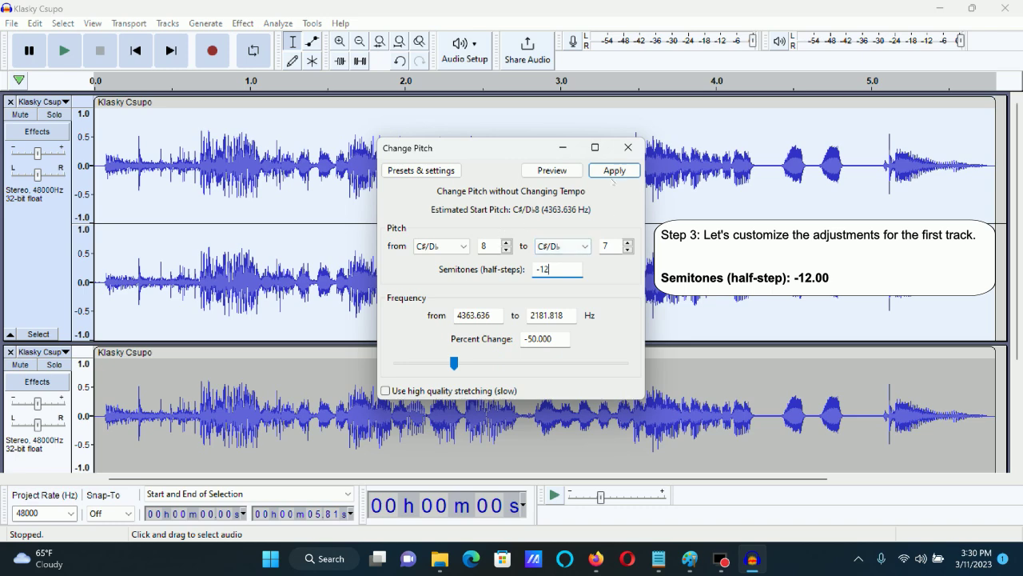
left_click(612, 171)
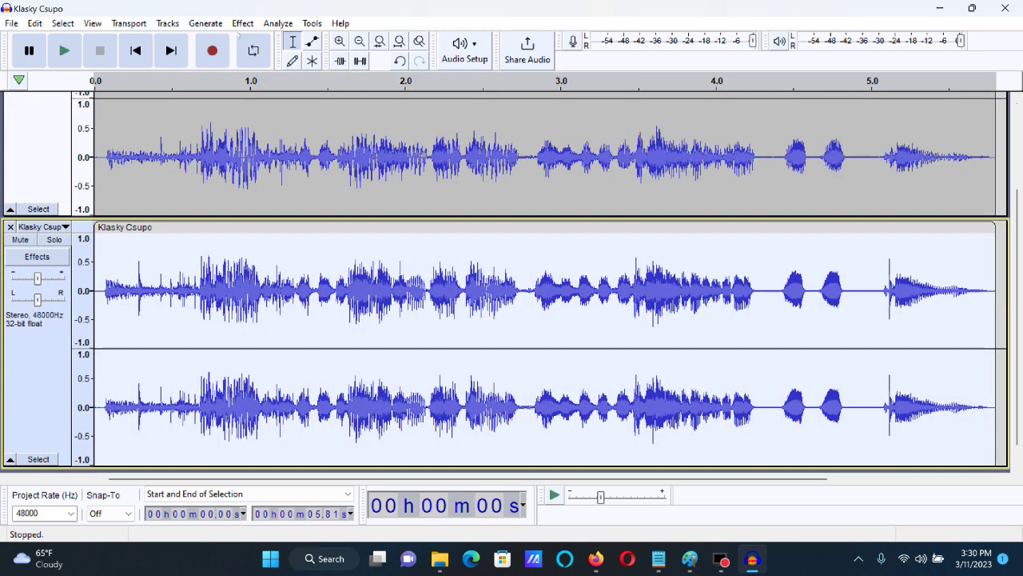
Change the pitch of the second Klasky Csupo track by -9 semitones
left_click(241, 23)
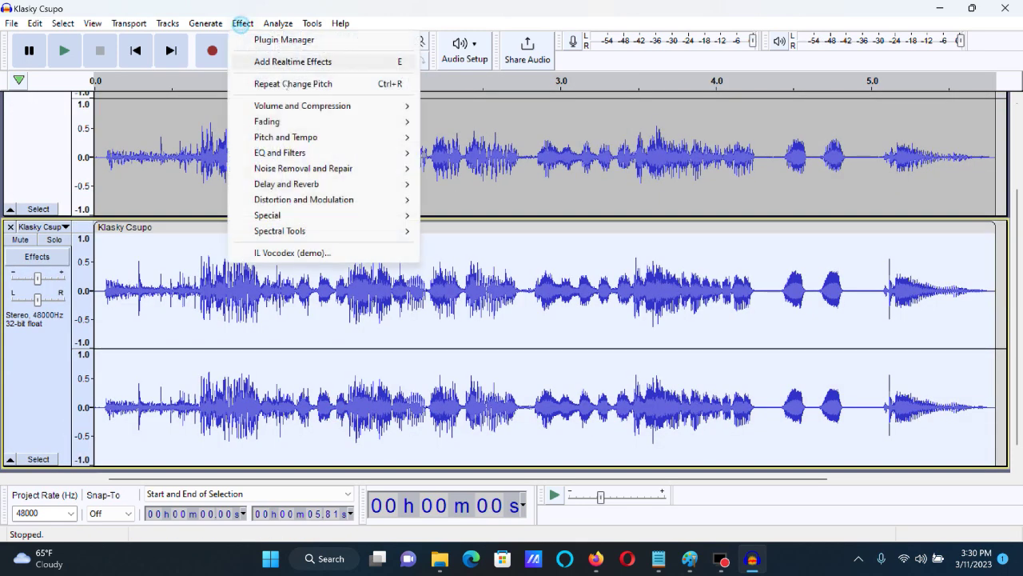
mouse_move(319, 137)
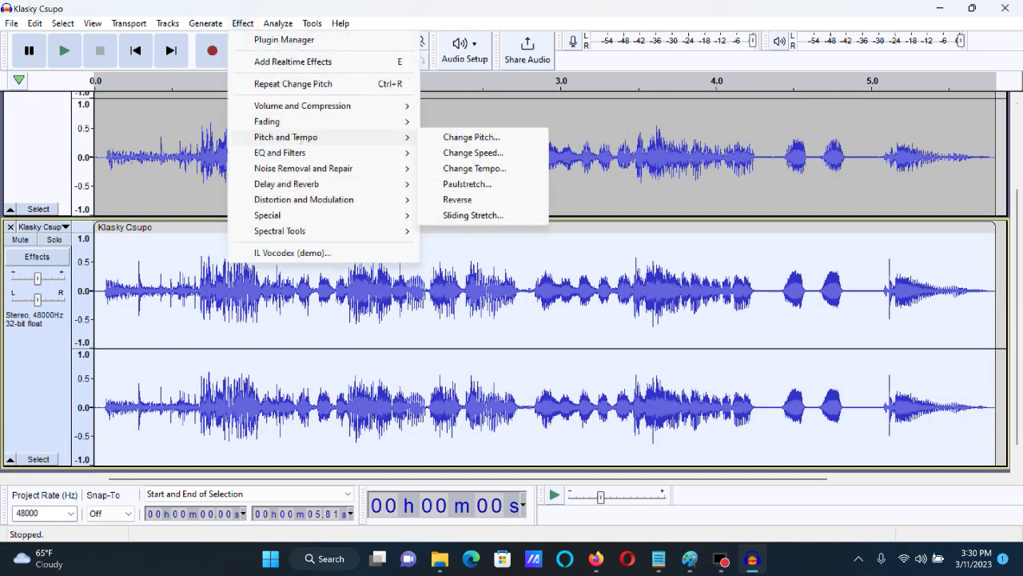
left_click(468, 137)
left_click_drag(557, 273, 543, 280)
type("-9")
left_click(566, 316)
left_click(564, 270)
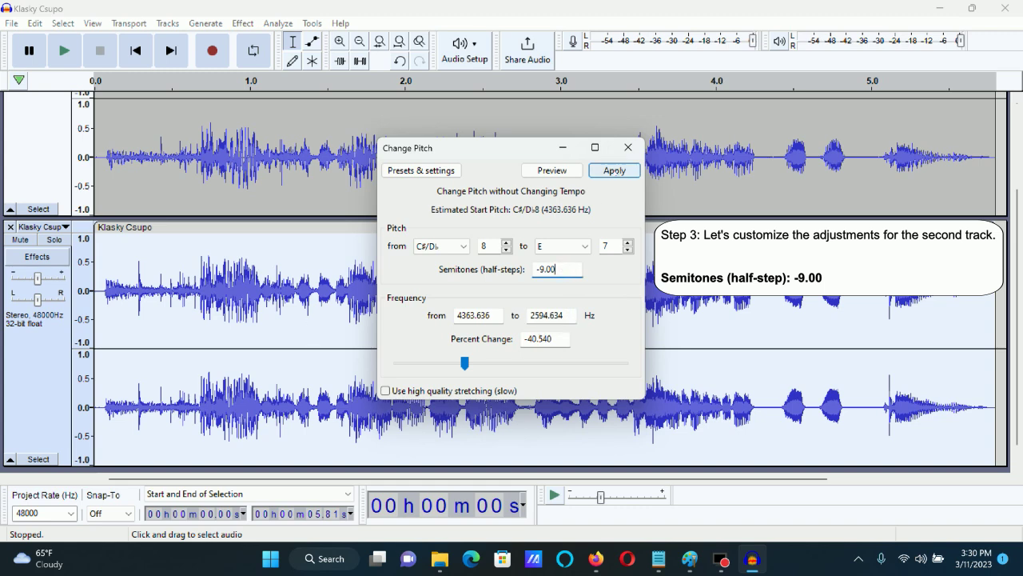
left_click(614, 171)
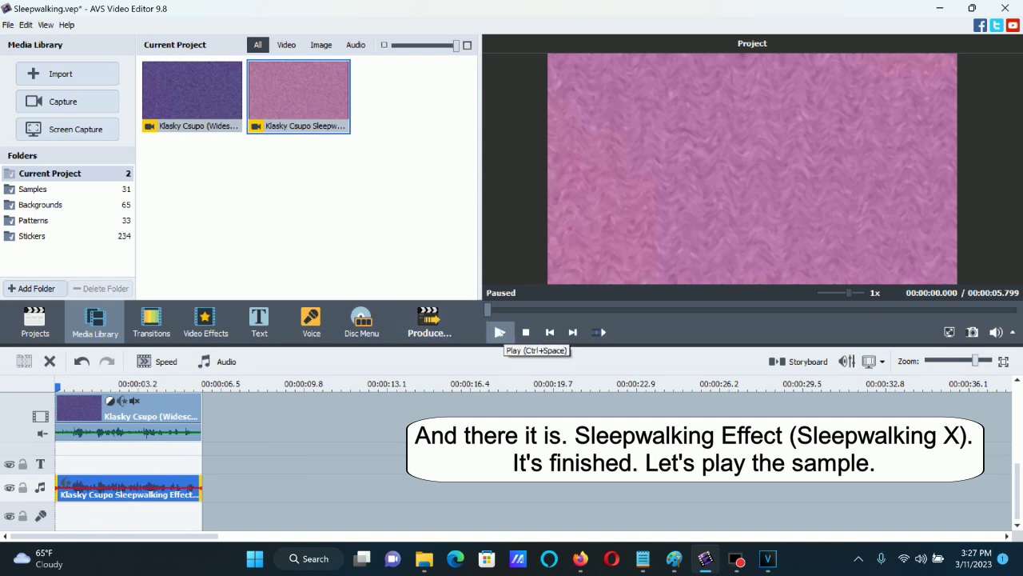
Switch to AVS Video Editor and play back the finished Sleepwalking effect project
left_click(499, 332)
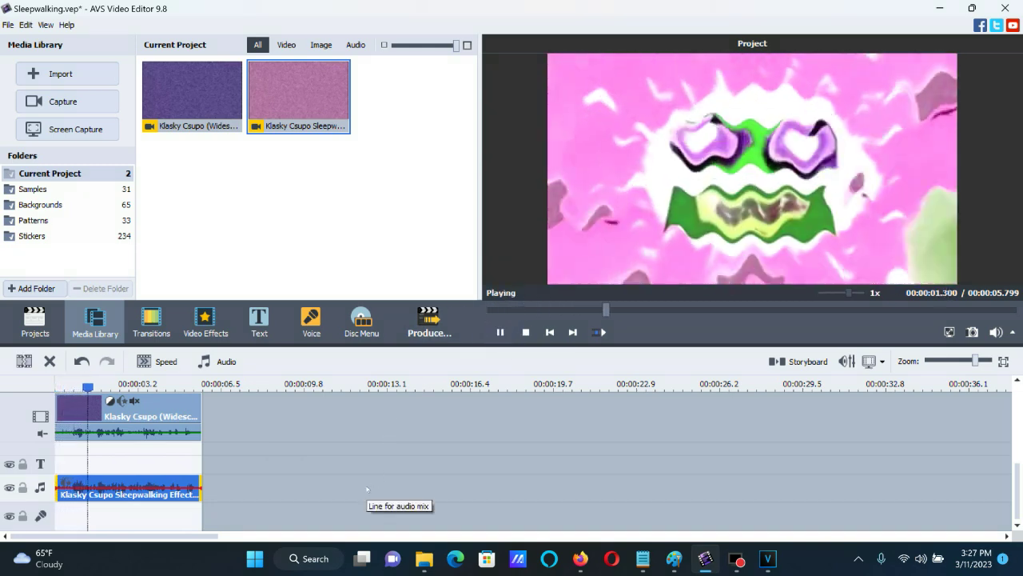